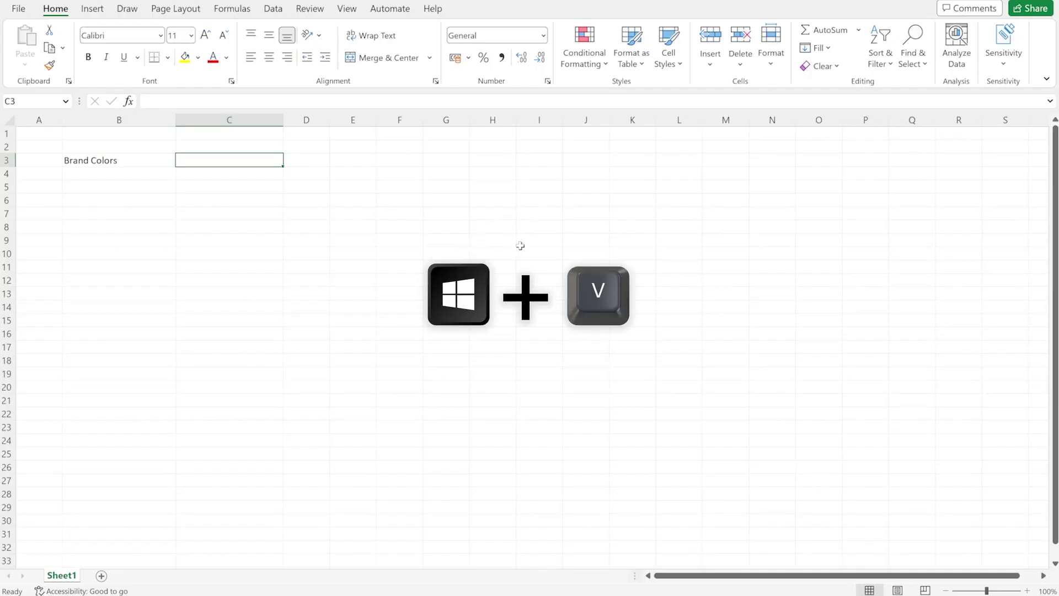
- Check the still-empty clipboard history, then copy Picton Blue's hex code 39A9DB from Coolors
key(super+v)
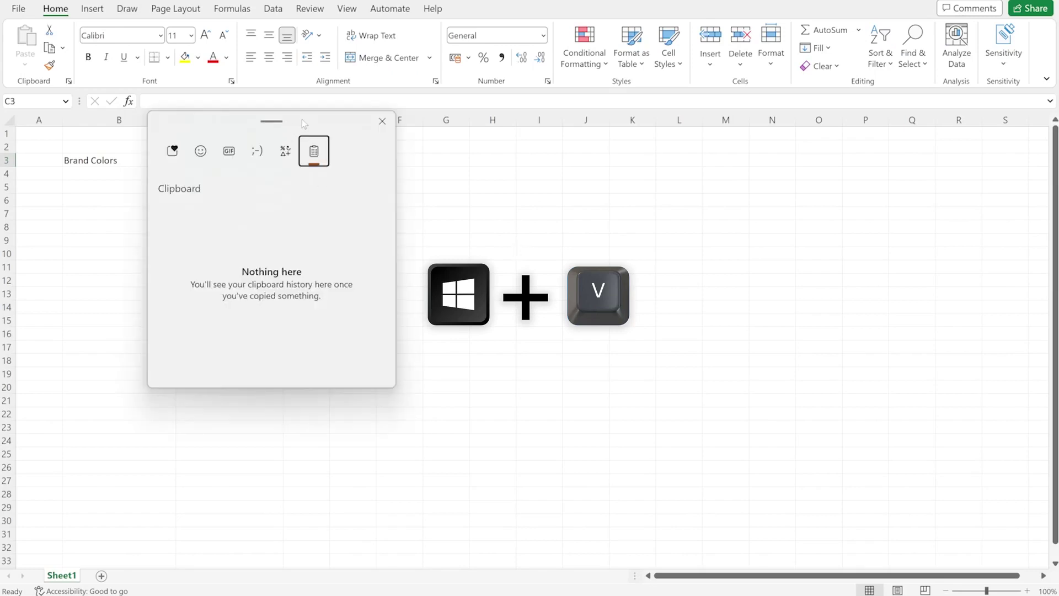
drag(303, 123, 662, 156)
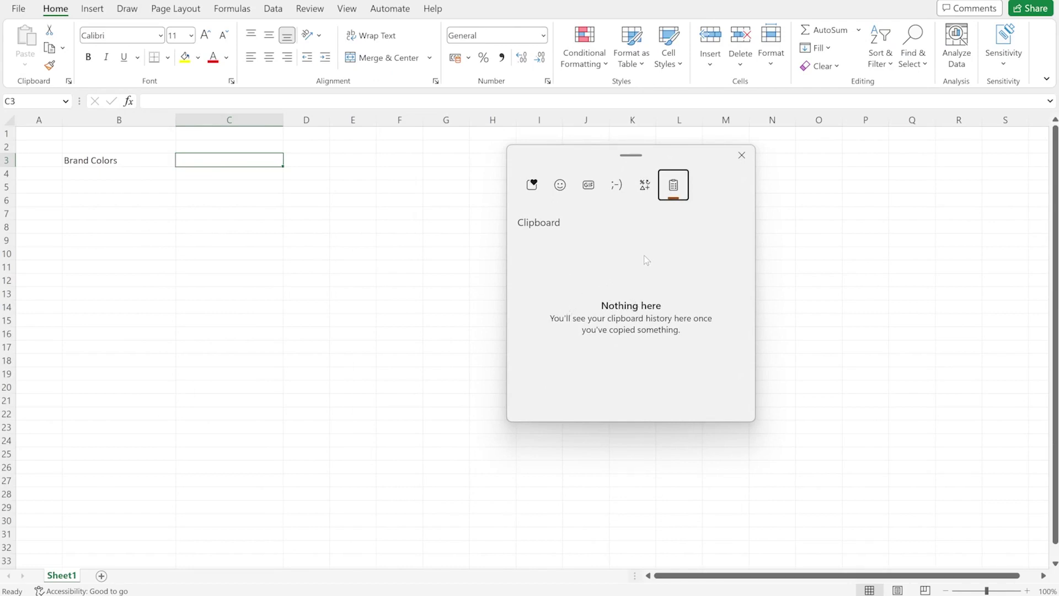
click(741, 156)
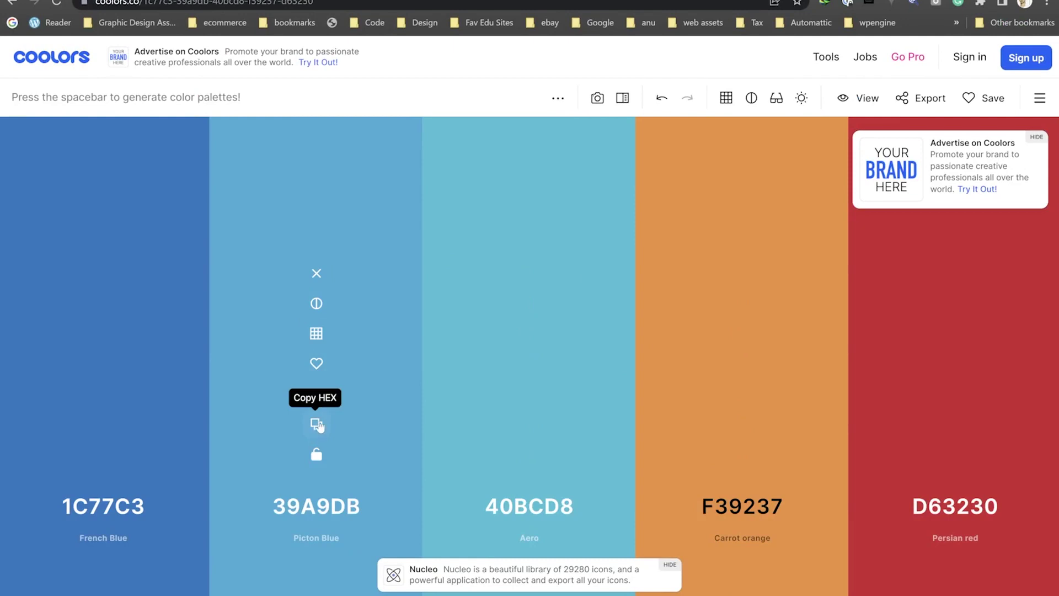
click(317, 424)
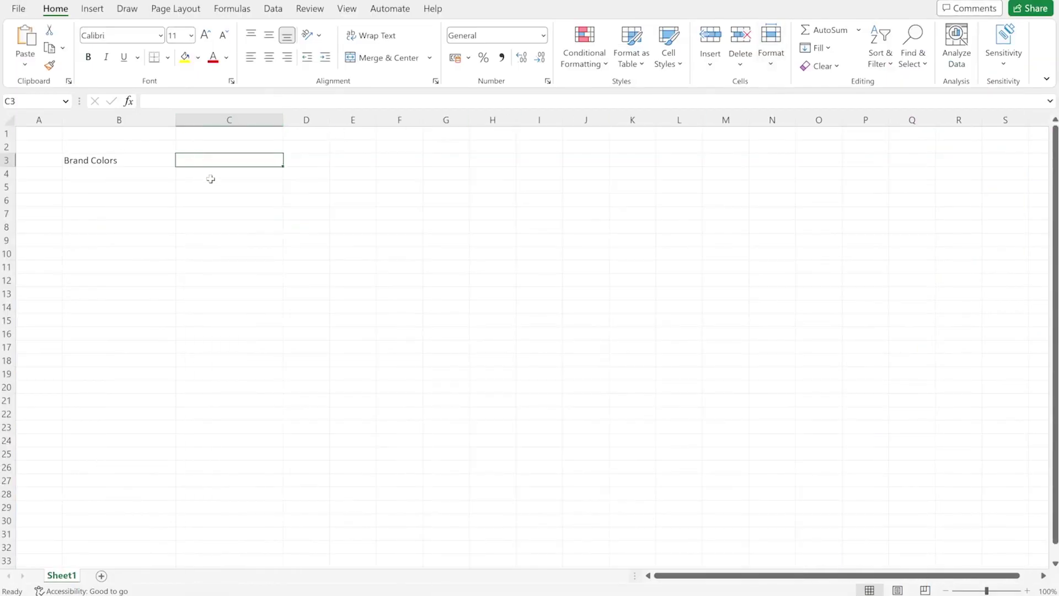
- Back in the Brand Colors sheet, copy empty cell C3, then reselect C3 via C5
click(221, 172)
key(ctrl+c)
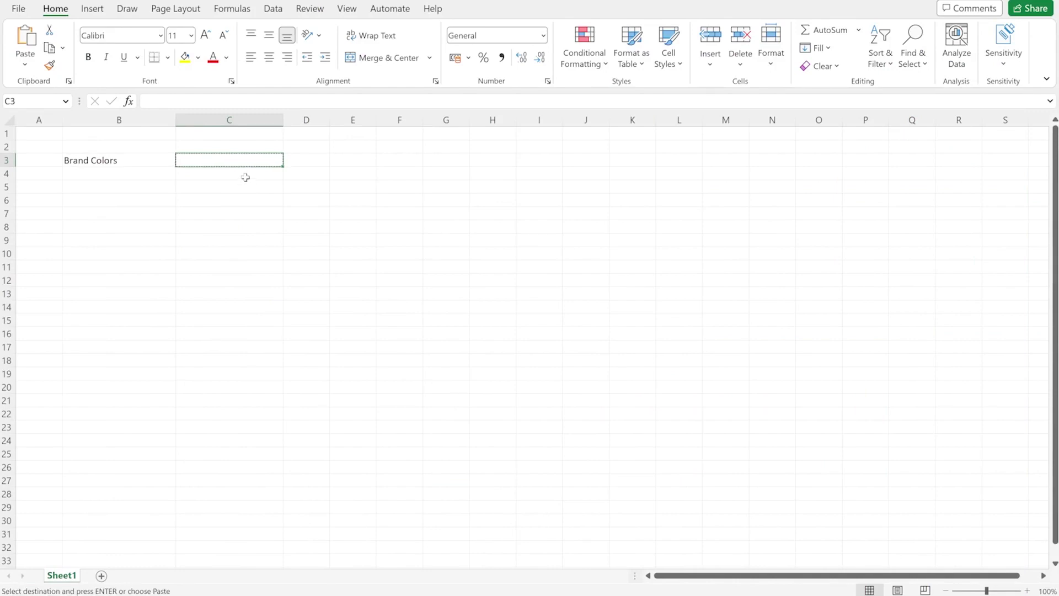
click(236, 184)
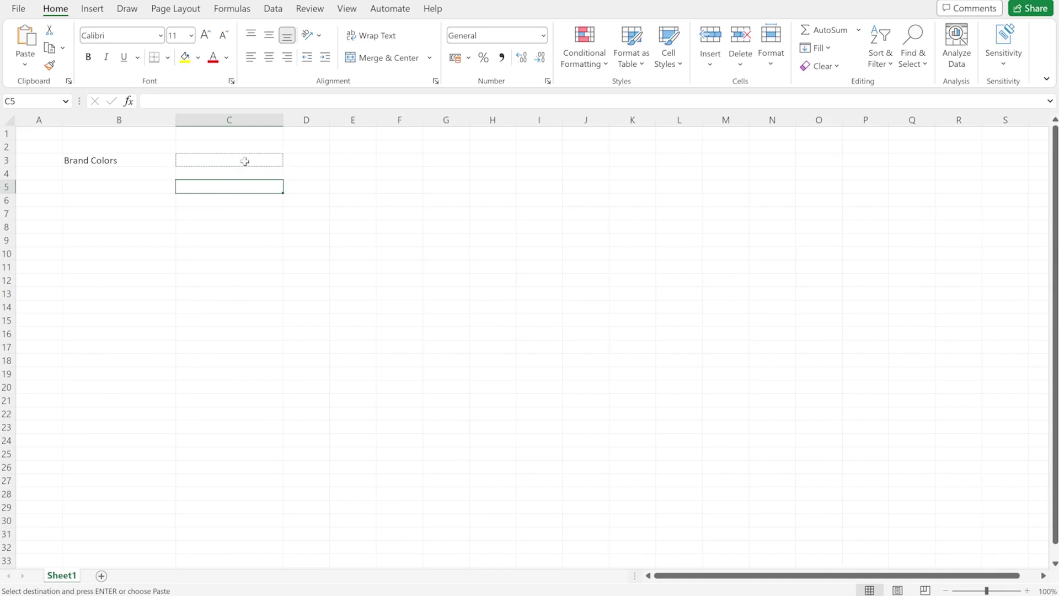
click(246, 161)
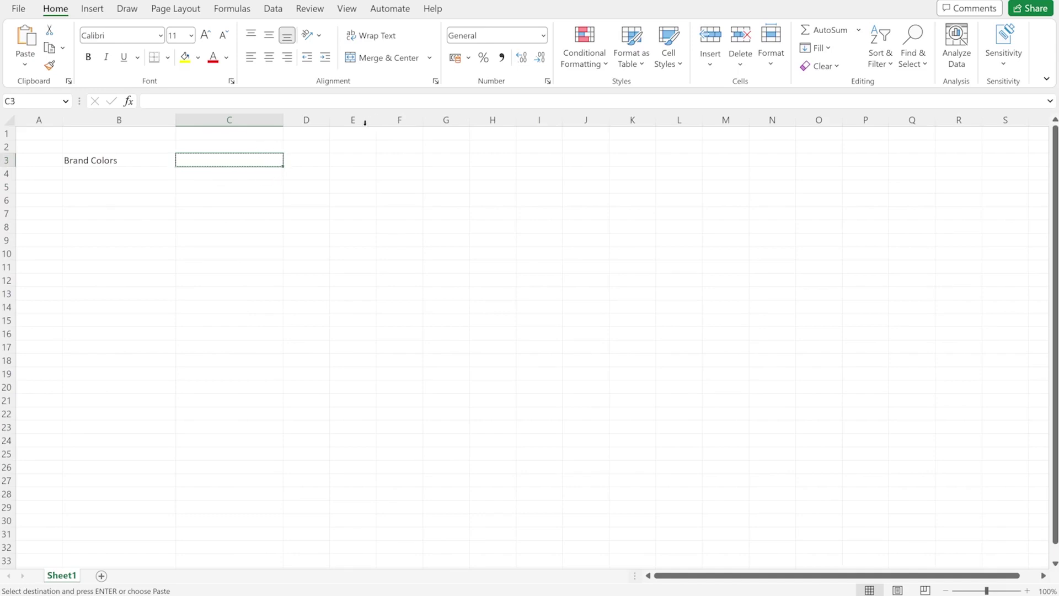
- Paste the 39A9DB clipboard-history entry into C3 and move down to C4
key(super+v)
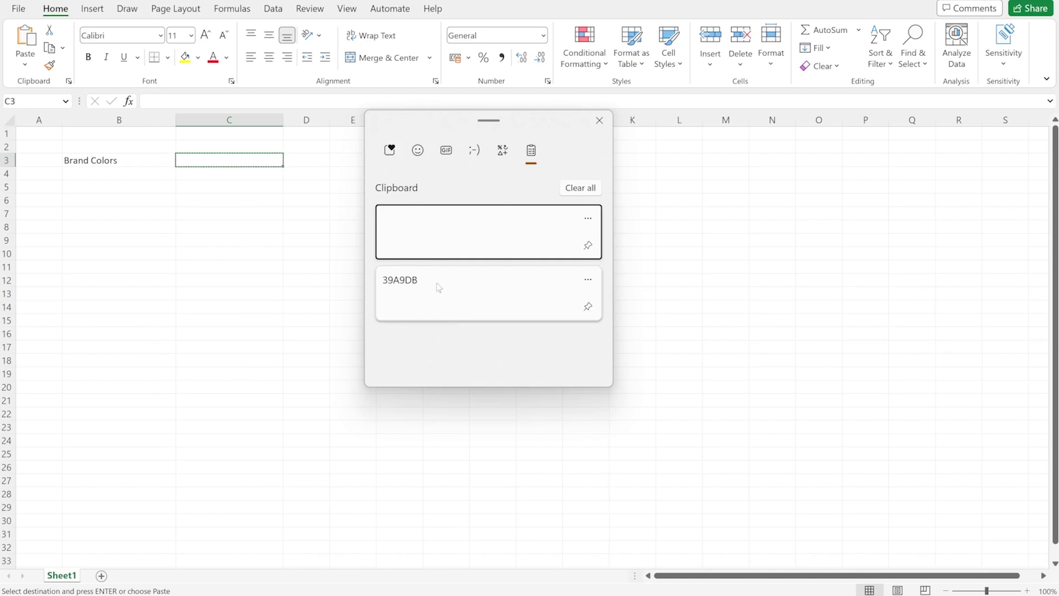
click(439, 288)
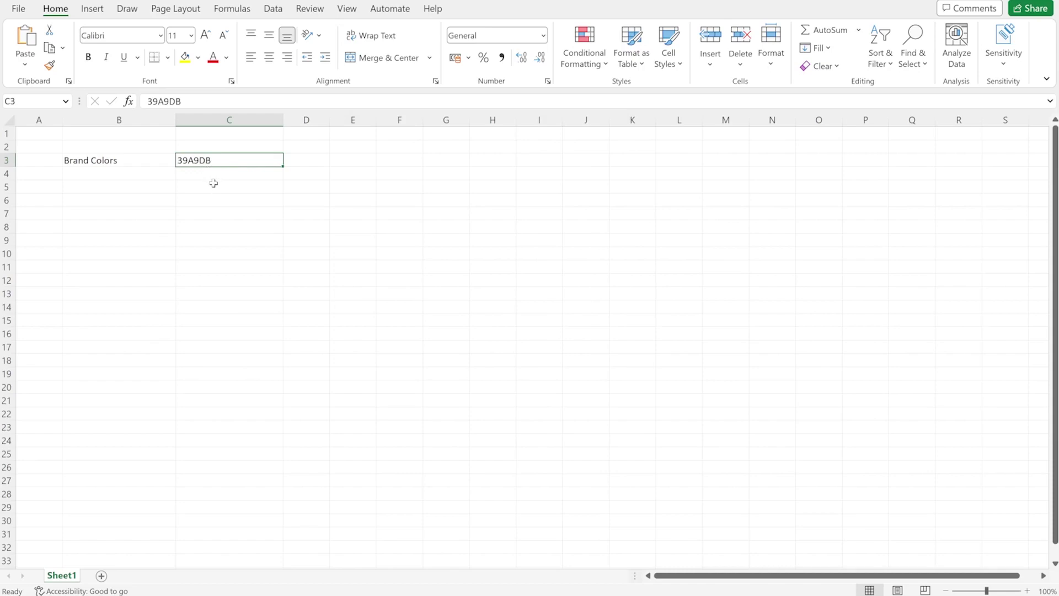
click(221, 177)
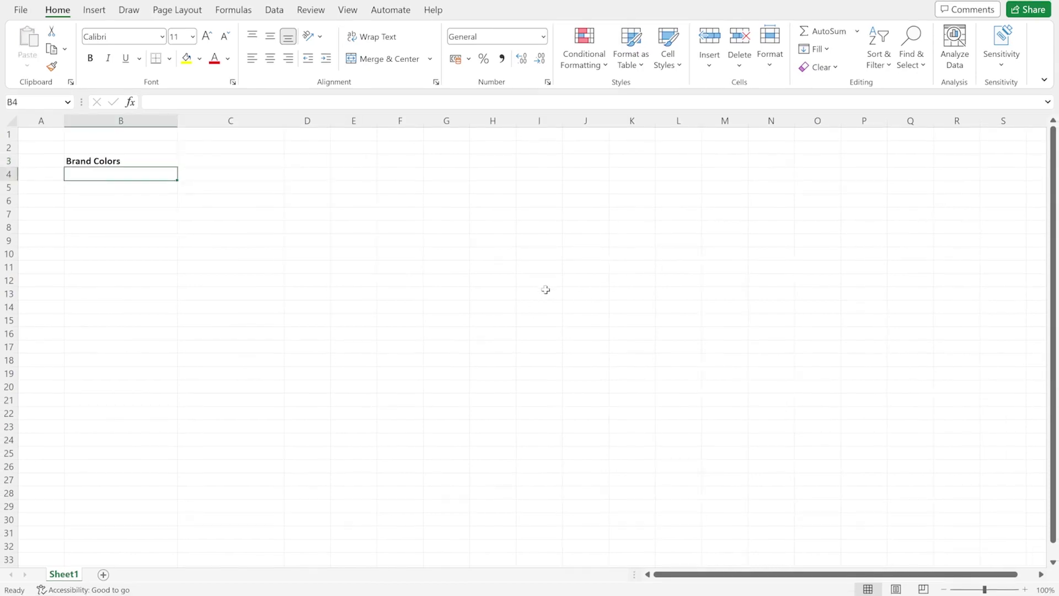
key(super+v)
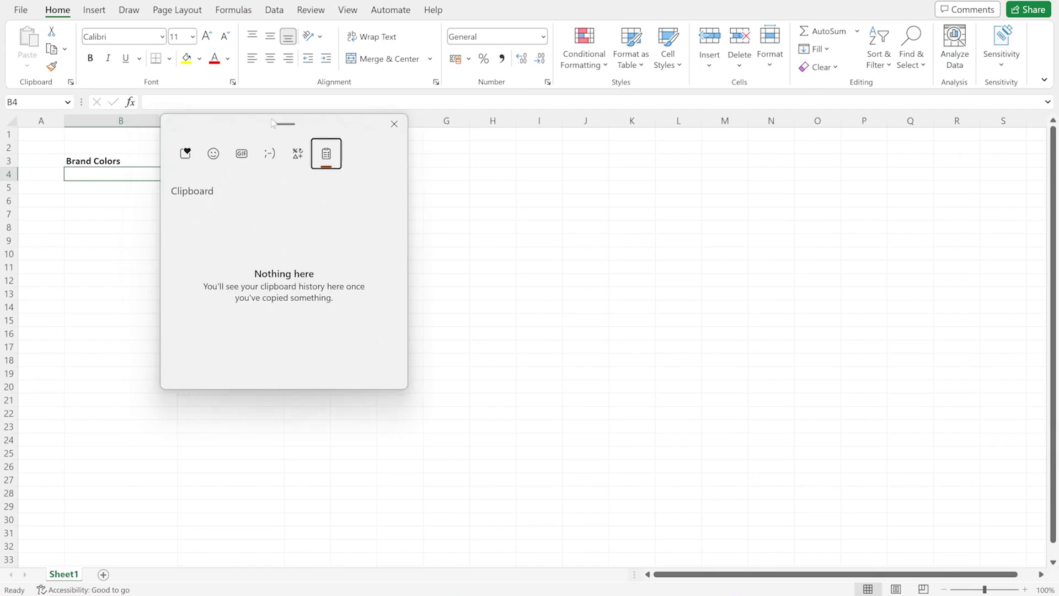
drag(253, 121, 579, 154)
click(700, 157)
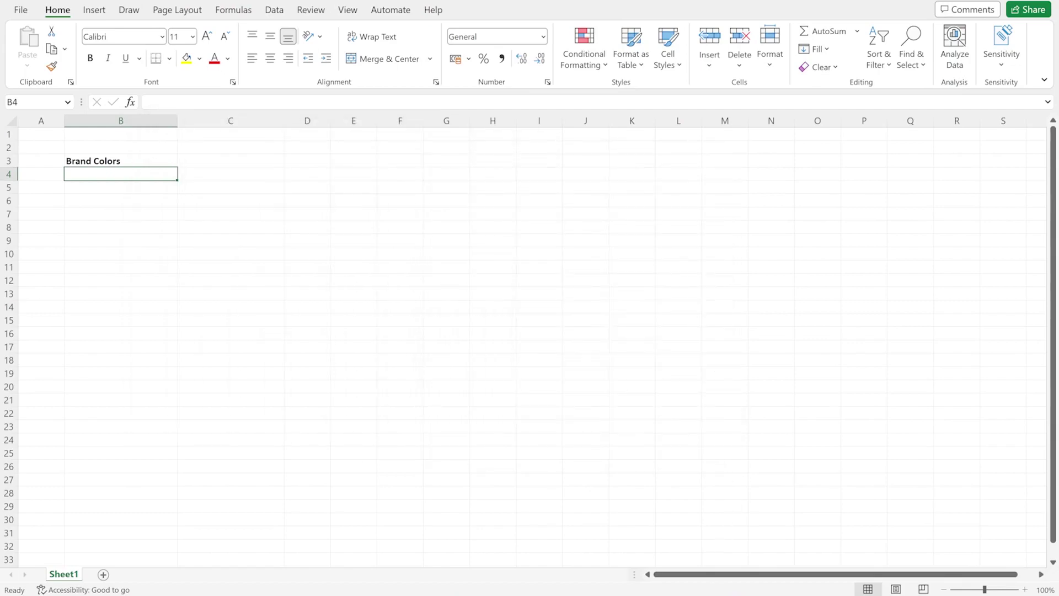
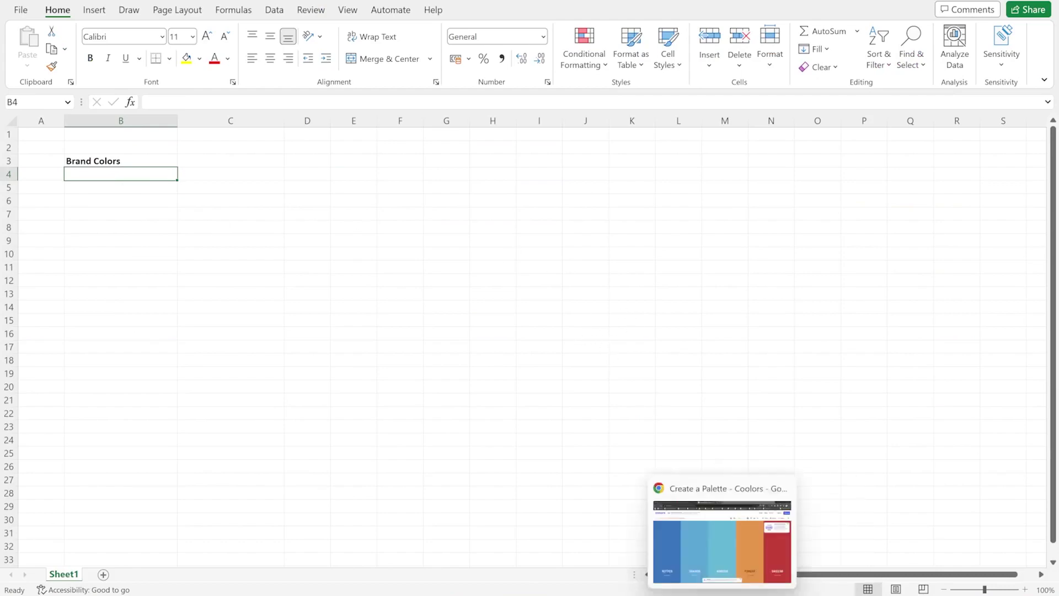
- Bring up the Coolors palette in Chrome from the taskbar to copy a swatch's hex code
click(724, 538)
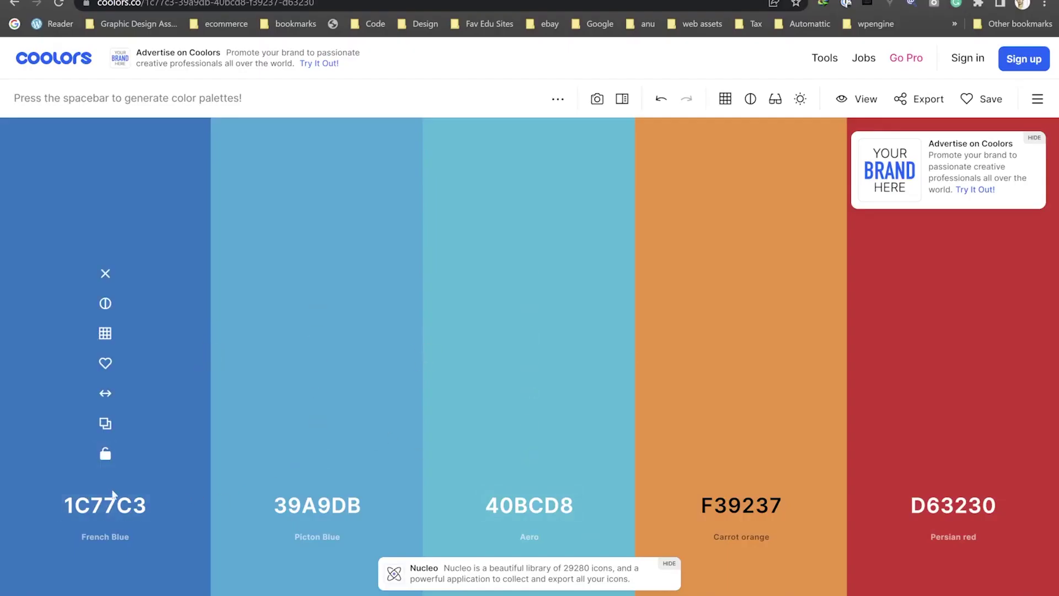
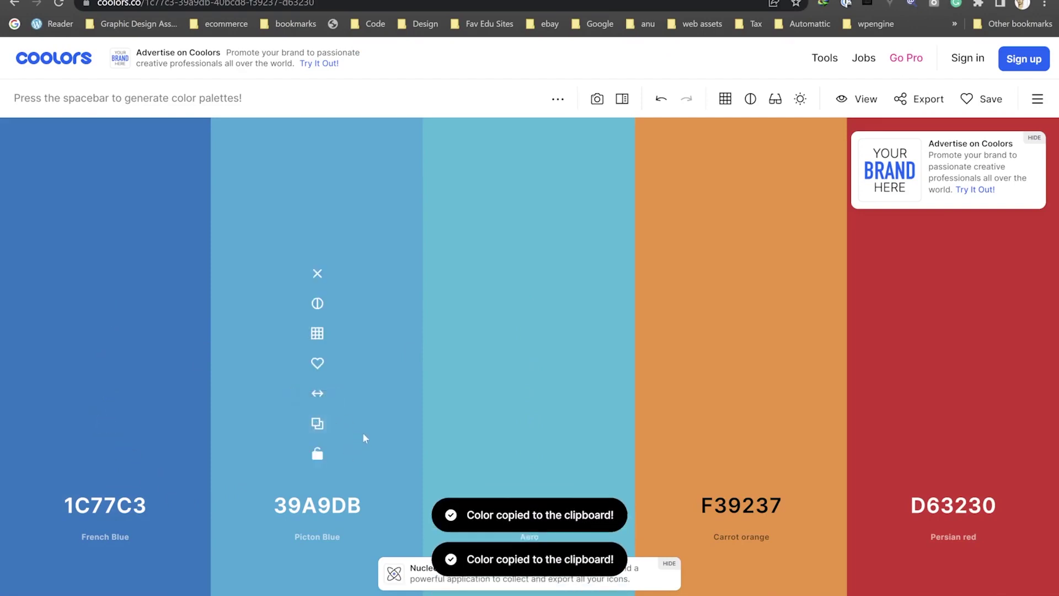
- Copy the hex codes for Aero, Carrot orange (F39237) and Persian red (D63230) from Coolors
click(531, 423)
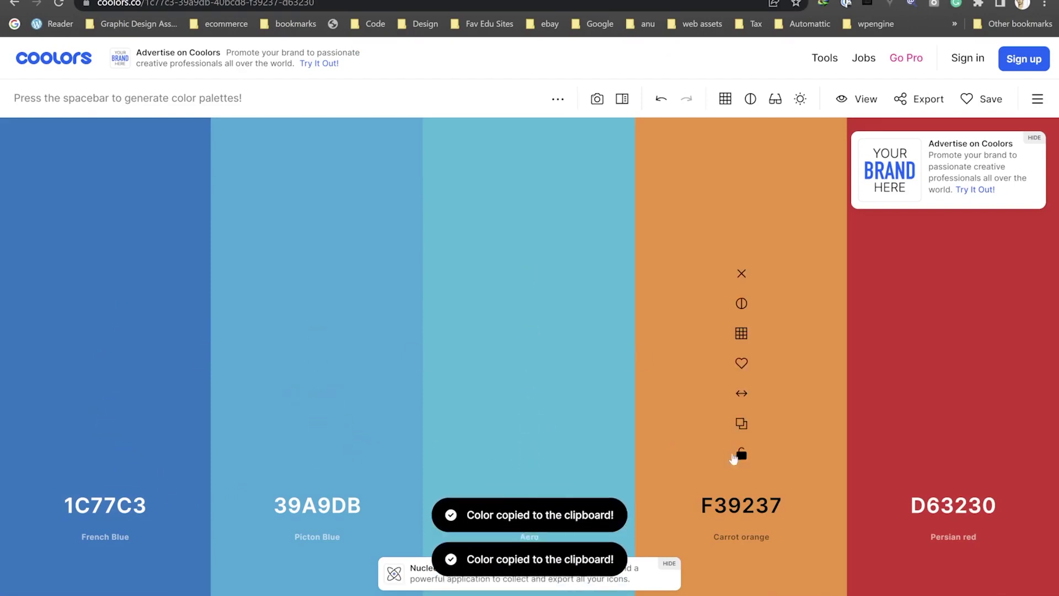
click(750, 426)
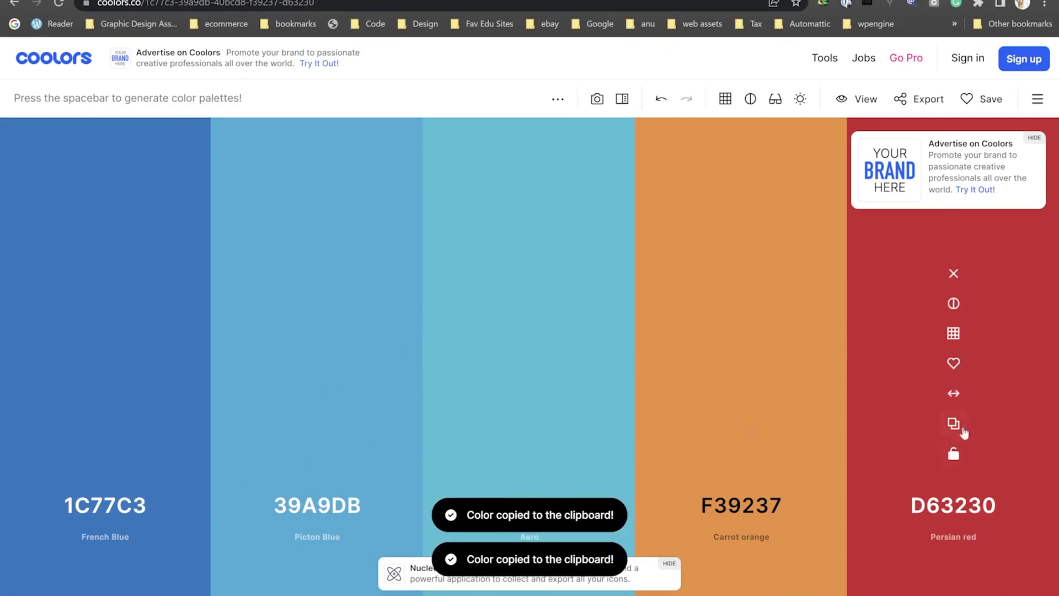
double_click(953, 423)
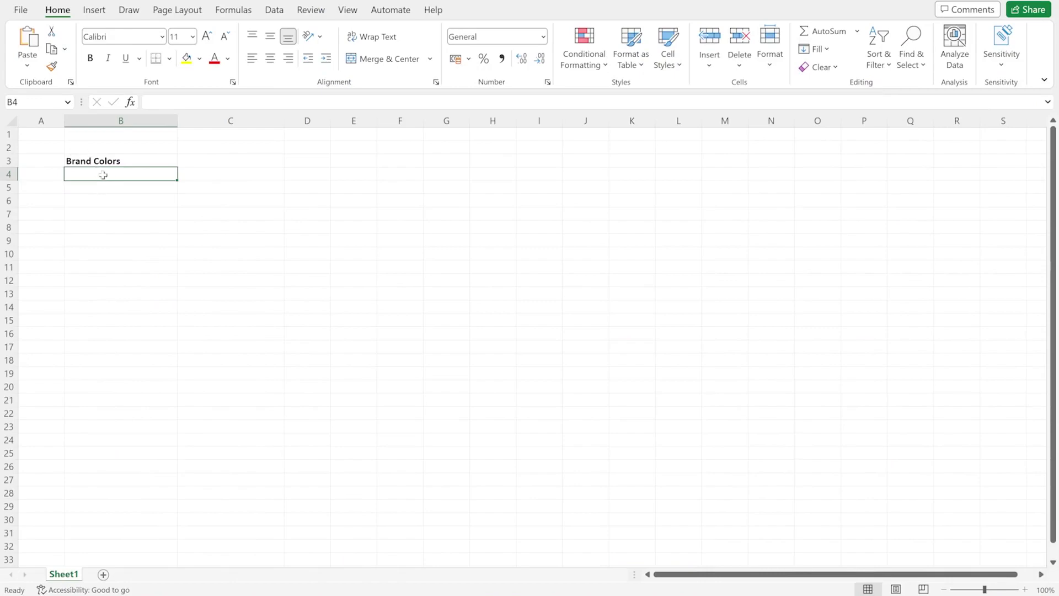
- Paste D63230 from clipboard history into cell B4 under Brand Colors
click(100, 194)
click(111, 175)
key(super+v)
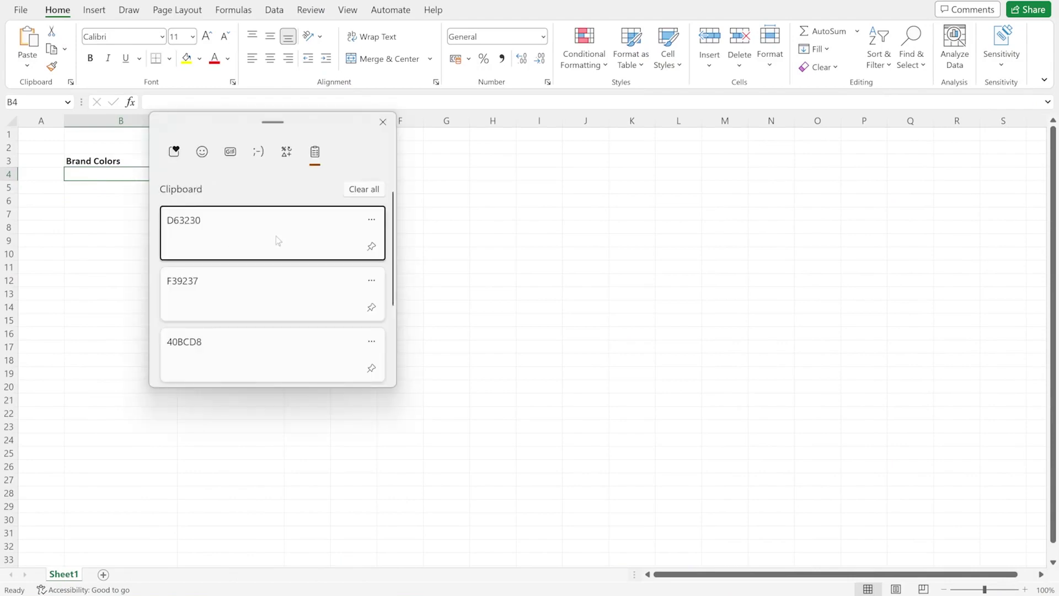
click(247, 235)
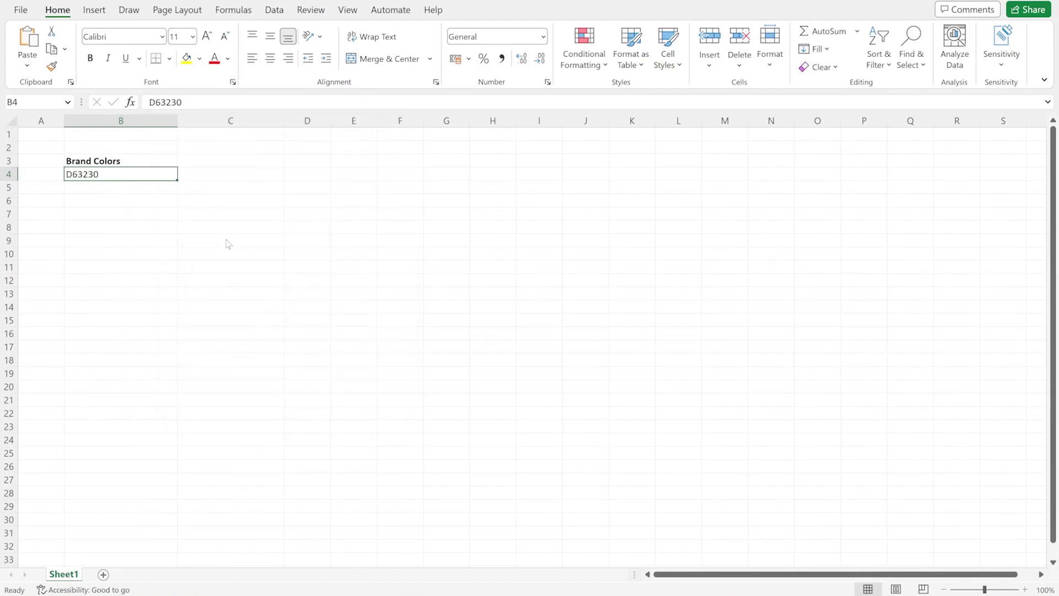
- Move to cell B5 and paste F39237 from clipboard history
key(super+v)
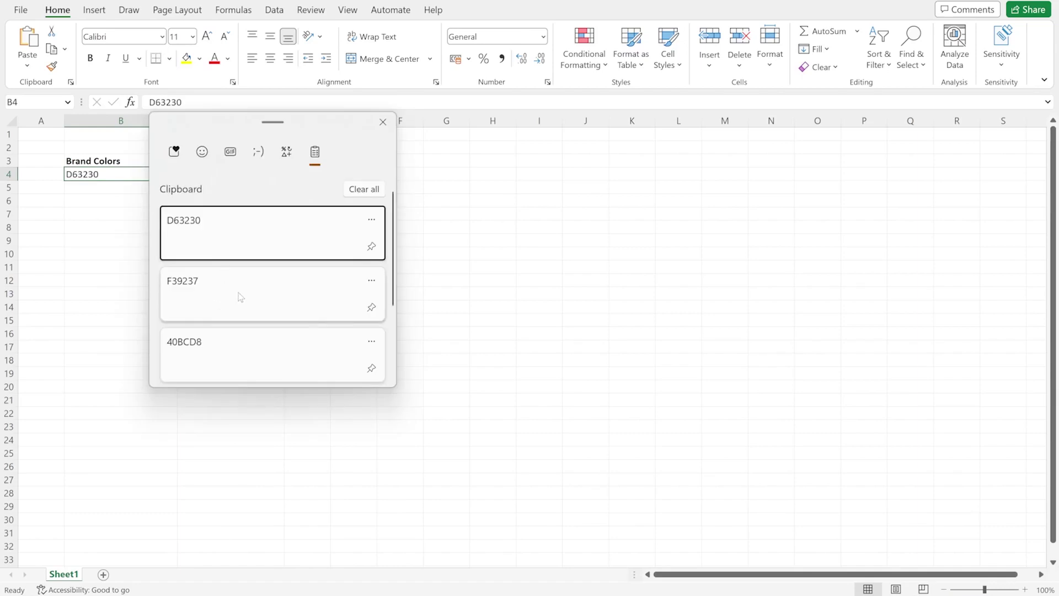
click(97, 189)
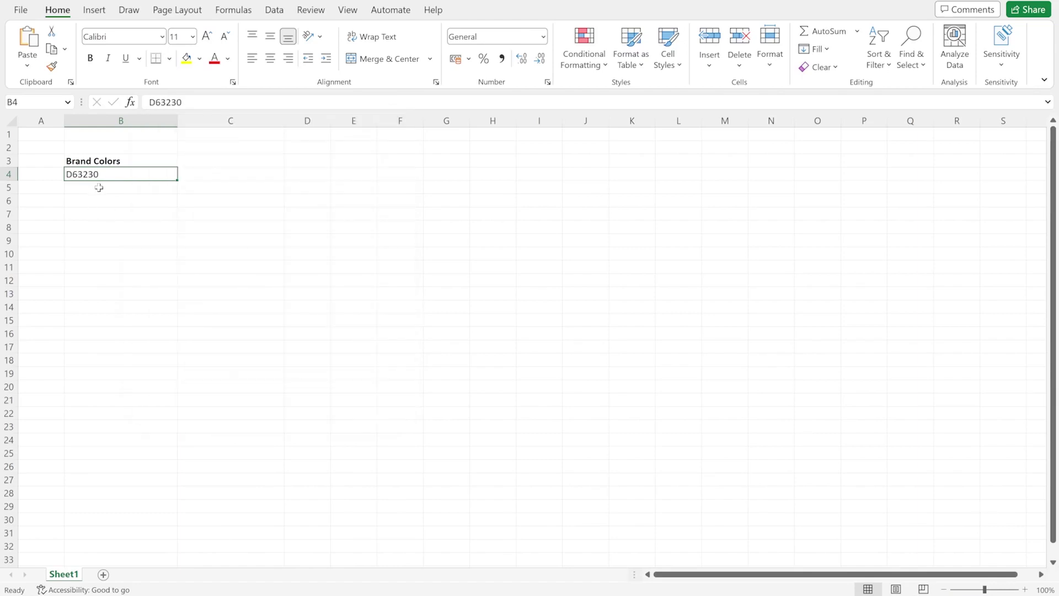
key(Down)
key(Down)
key(Up)
key(Up)
key(Up)
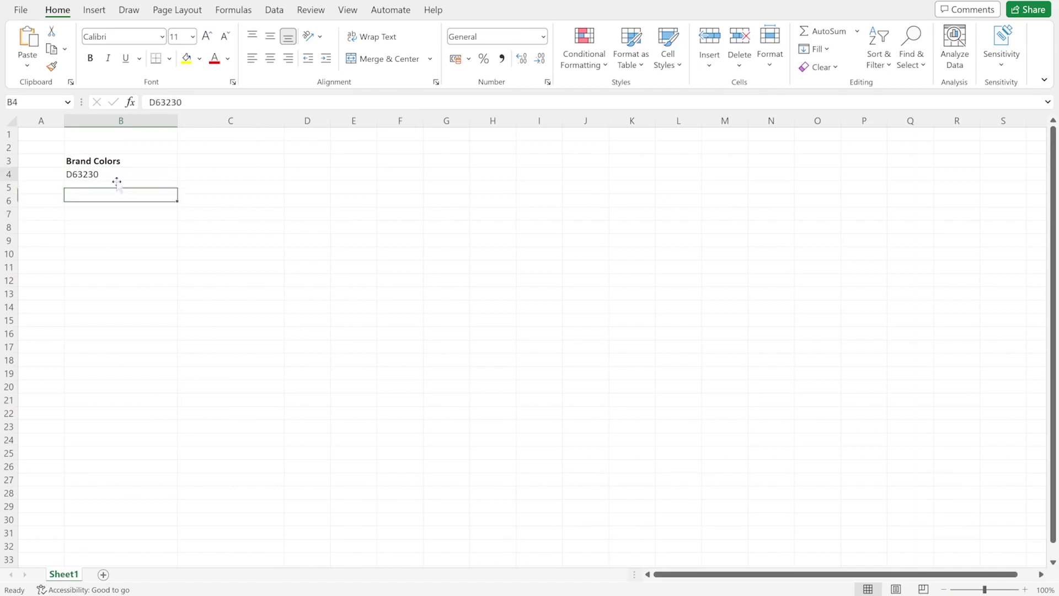
click(112, 191)
key(Up)
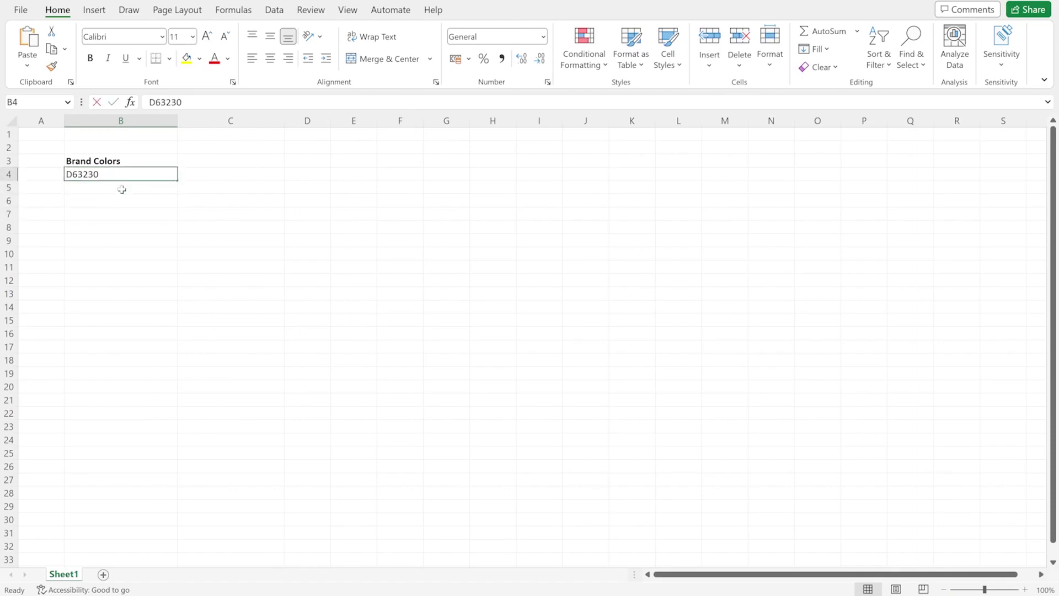
key(F2)
key(Return)
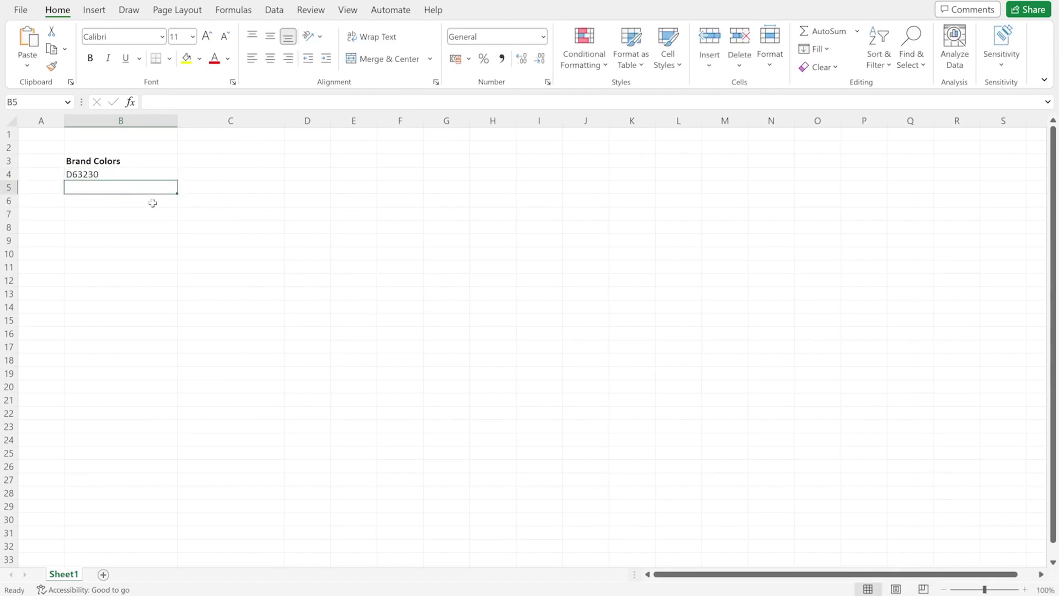
key(super+v)
click(241, 301)
- Paste 40BCD8 into B6 and 39A9DB into B7 from clipboard history
click(123, 198)
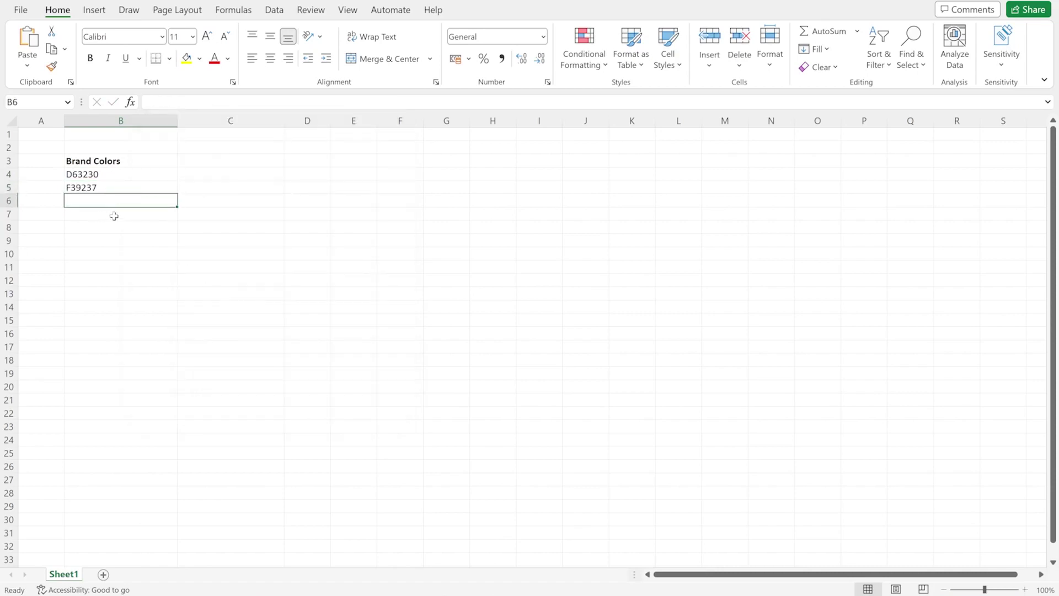
key(super+v)
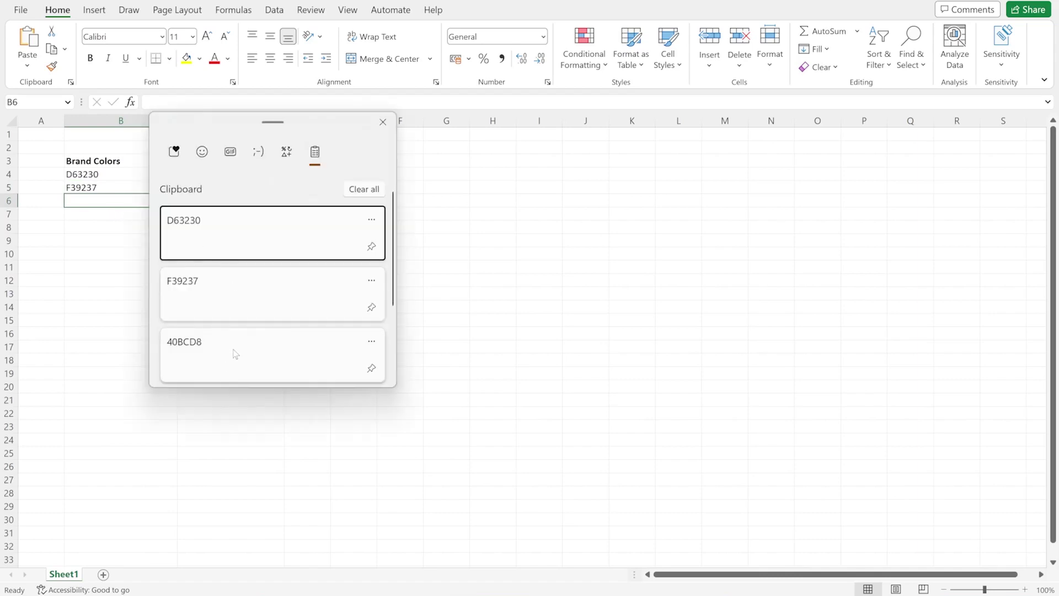
click(233, 354)
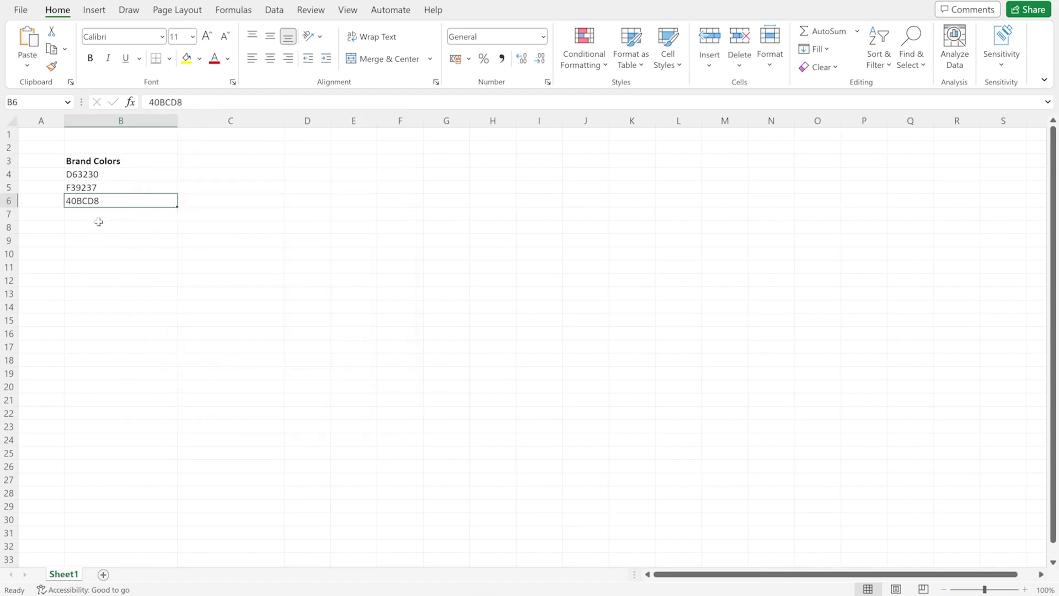
click(123, 217)
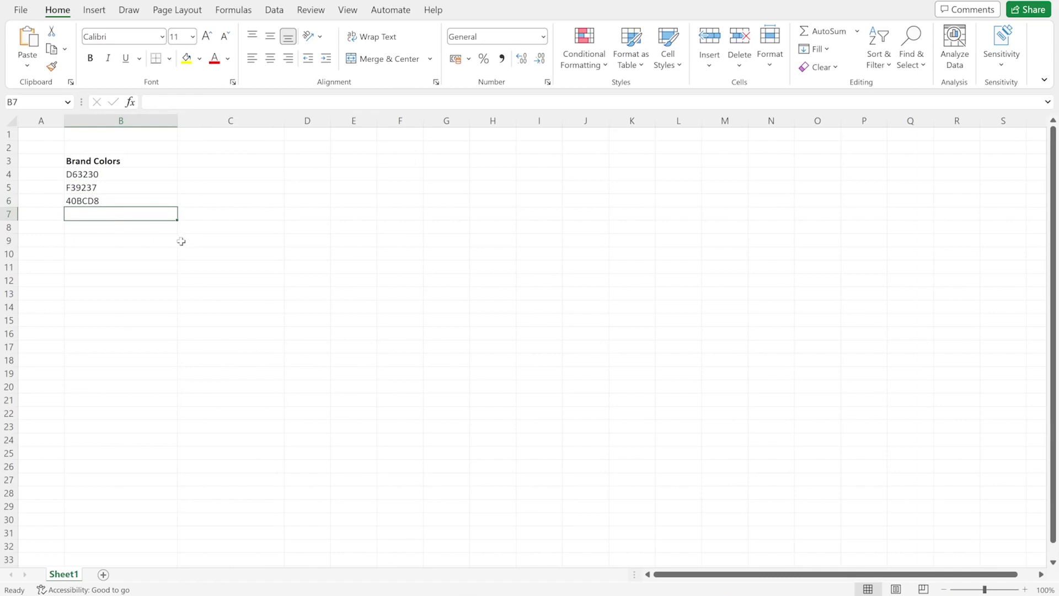
key(super+v)
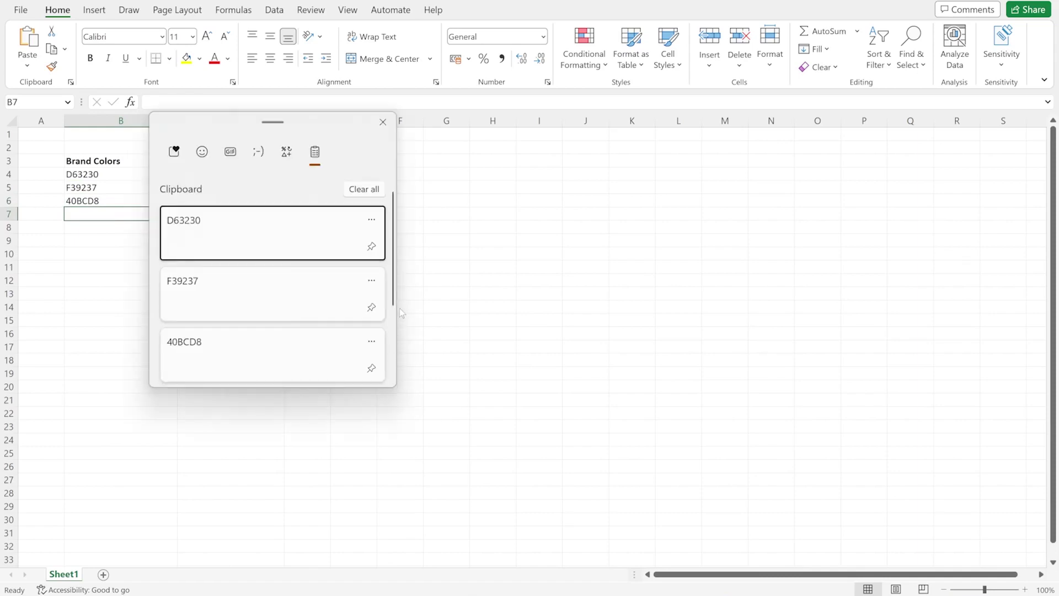
scroll(398, 338, down, 2)
scroll(397, 338, down, 1)
click(329, 341)
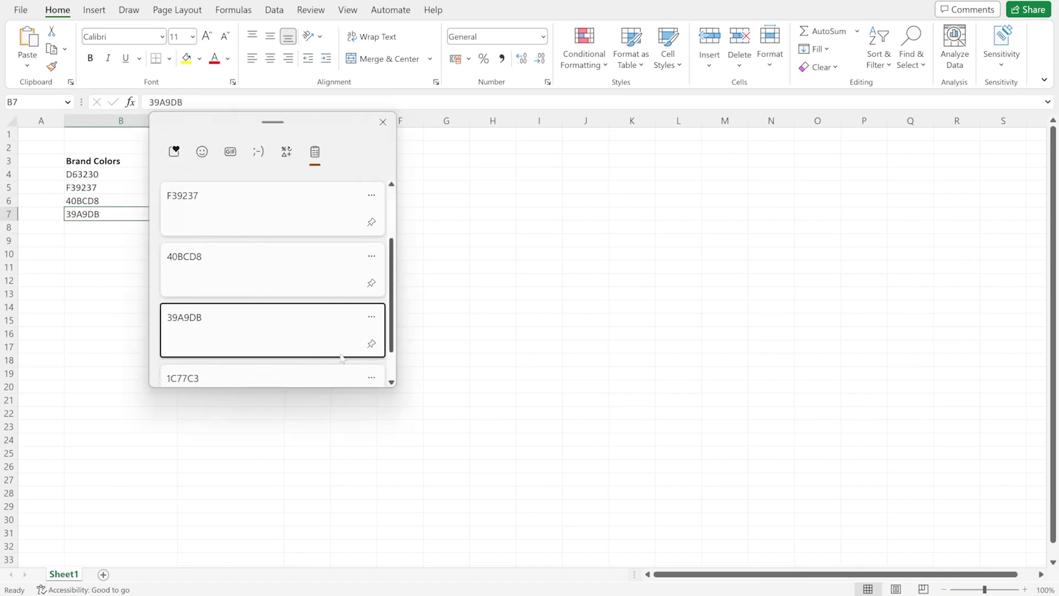
- Select the four hex codes in B4:B7
click(113, 174)
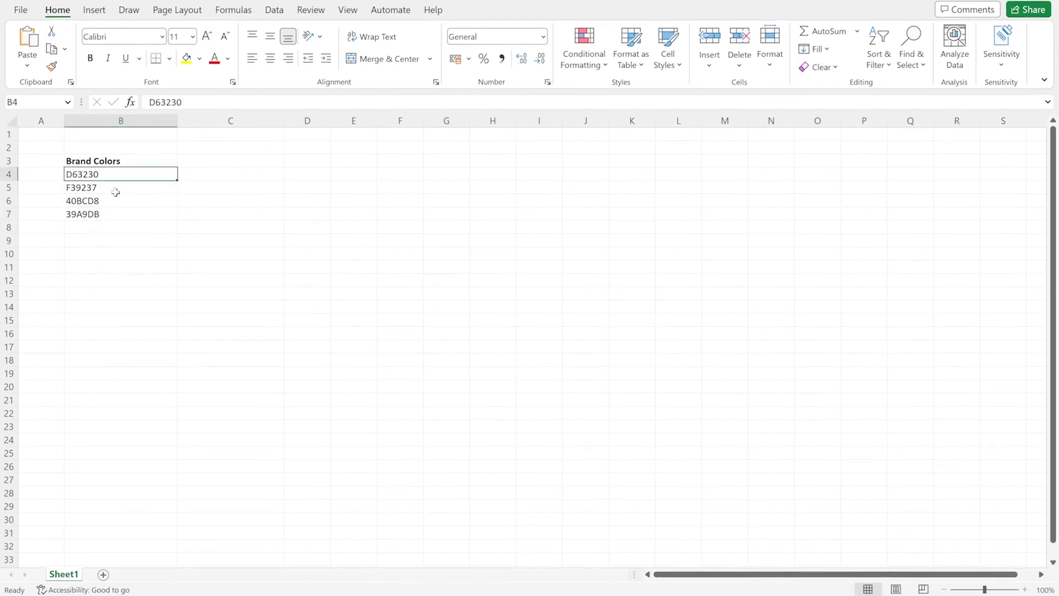
key(ctrl+shift+Down)
key(ctrl+shift+Up)
key(ctrl+shift+Down)
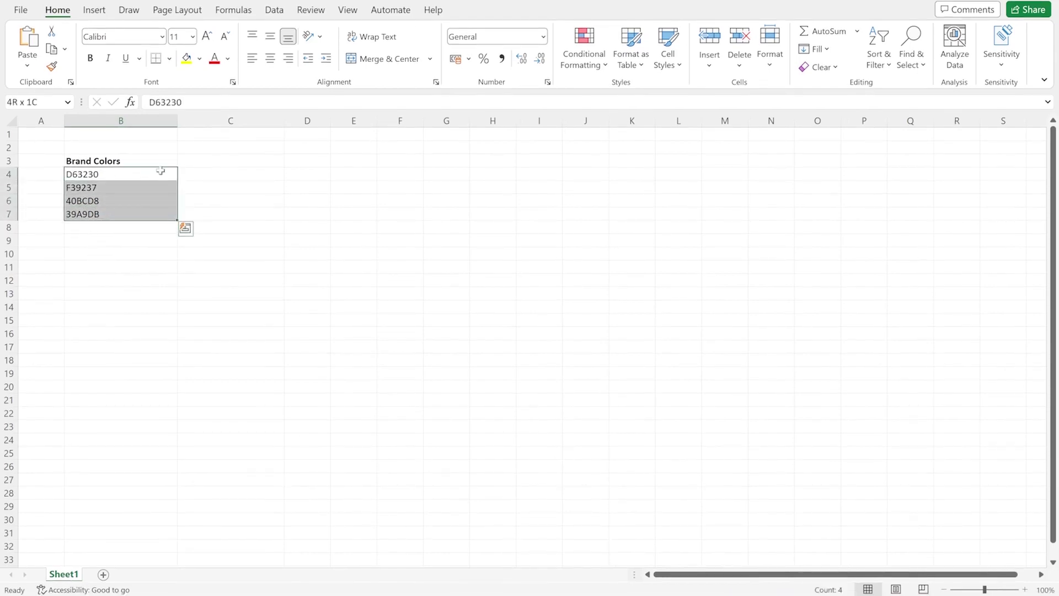
click(149, 163)
click(149, 227)
click(149, 250)
click(191, 242)
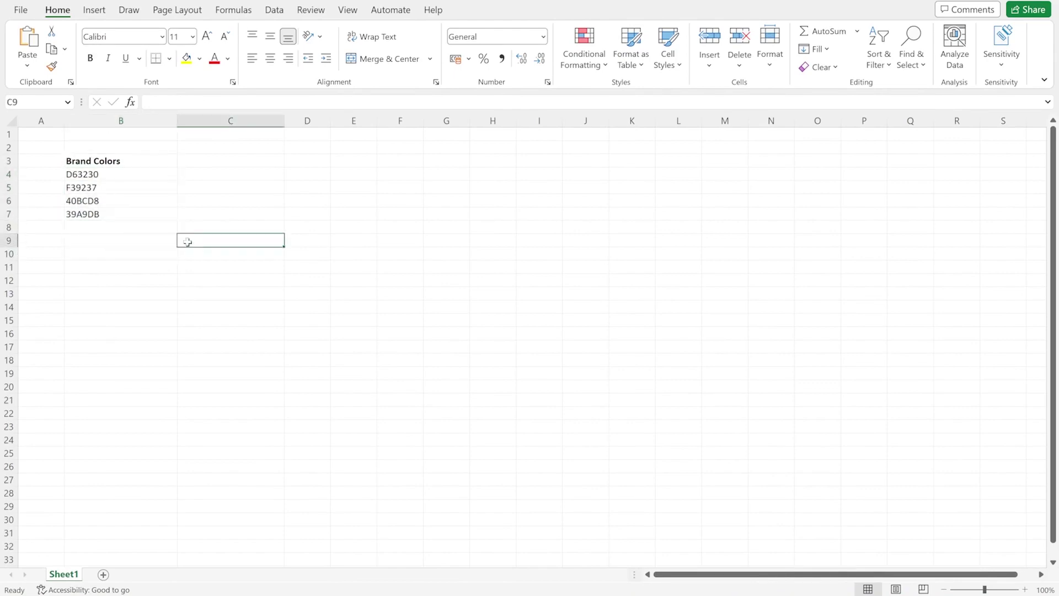
click(199, 240)
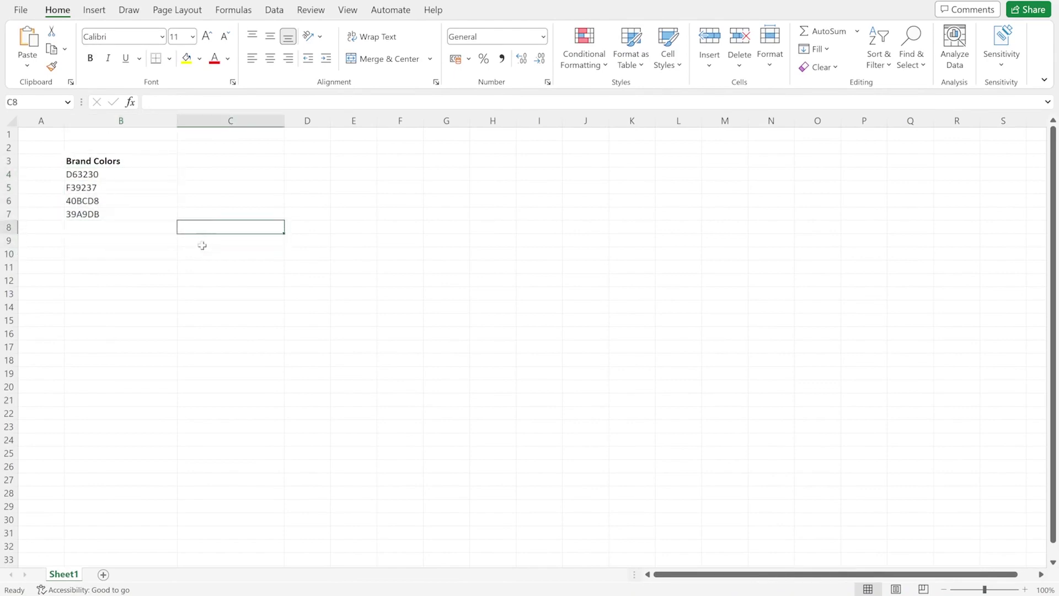